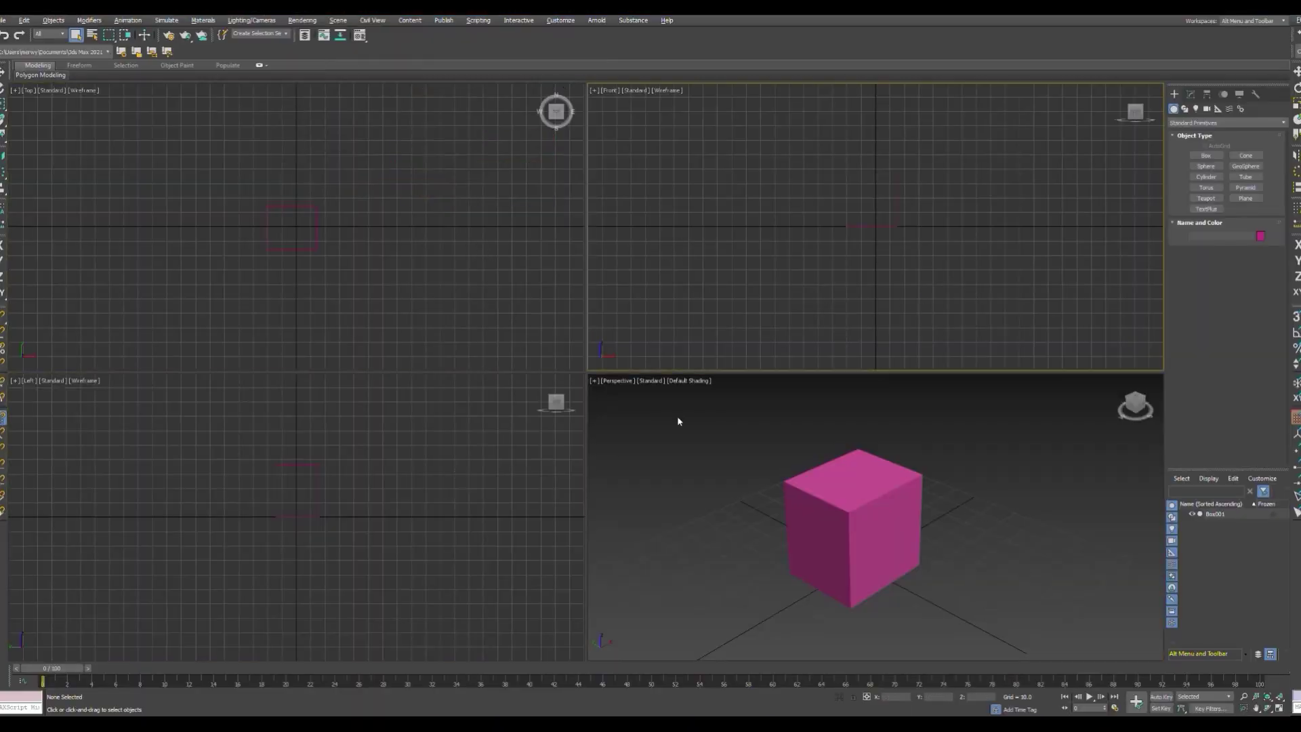
Step: Maximize the Perspective viewport to fill the workspace with Alt+W
{"action": "key", "text": "alt+w"}
{"action": "key", "text": "alt+w"}
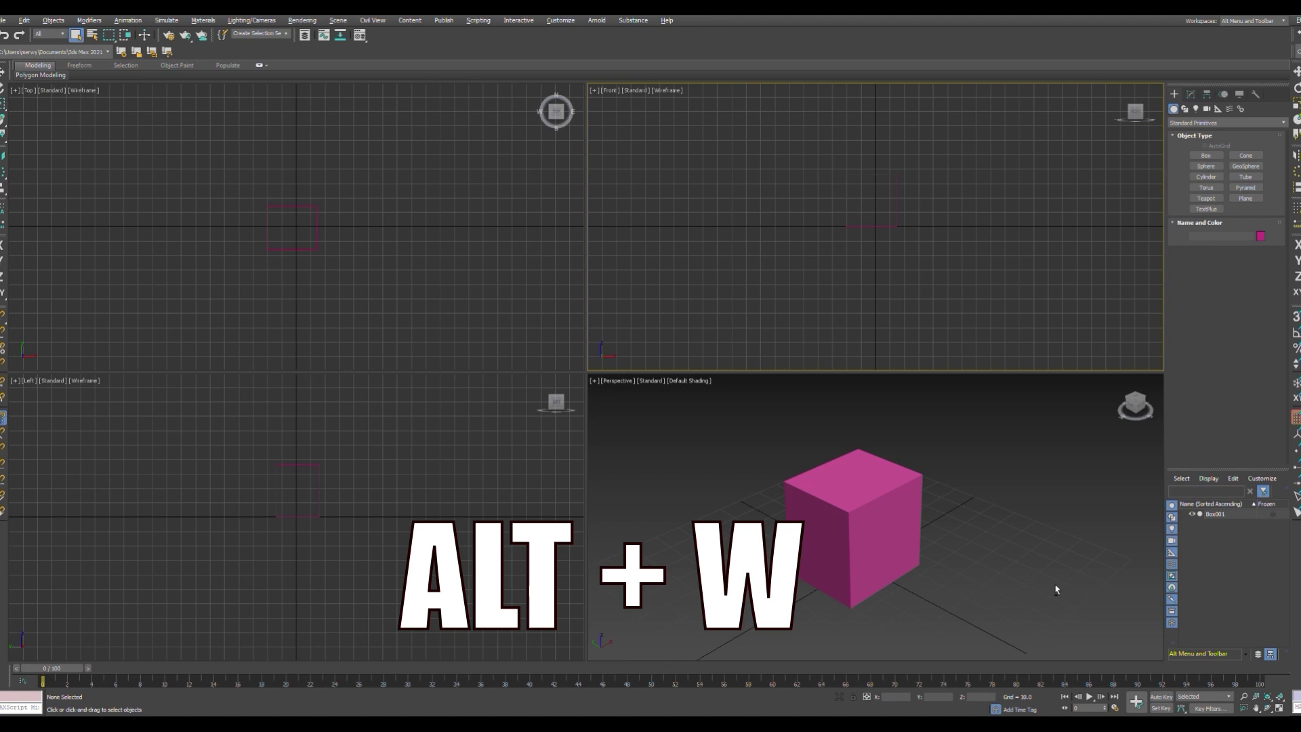
{"action": "key", "text": "alt+w"}
{"action": "key", "text": "alt+w"}
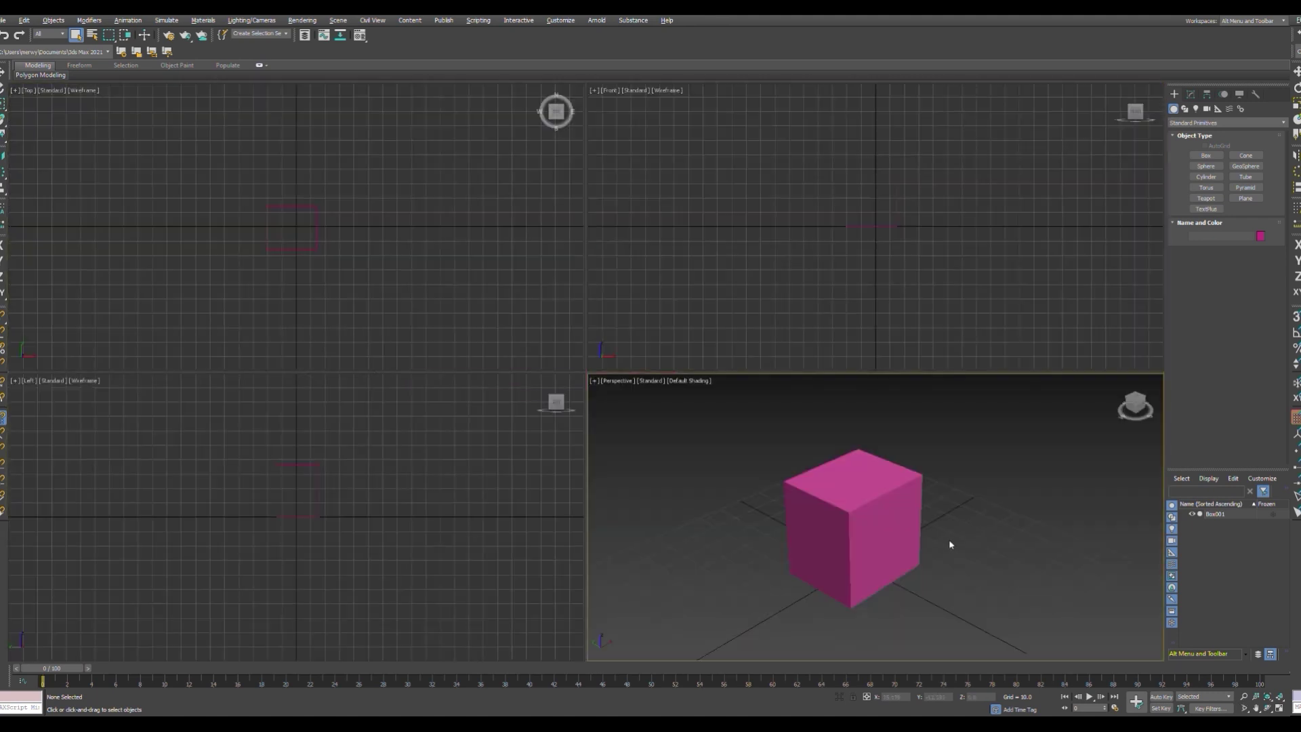
{"action": "key", "text": "alt+w"}
Step: Select the pink cube and move it slightly to the right
{"action": "mouse_move", "coordinate": [835, 443]}
{"action": "middle_mouse_down", "text": "alt"}
{"action": "mouse_move", "coordinate": [806, 418]}
{"action": "mouse_move", "coordinate": [884, 365]}
{"action": "middle_mouse_up", "text": "alt"}
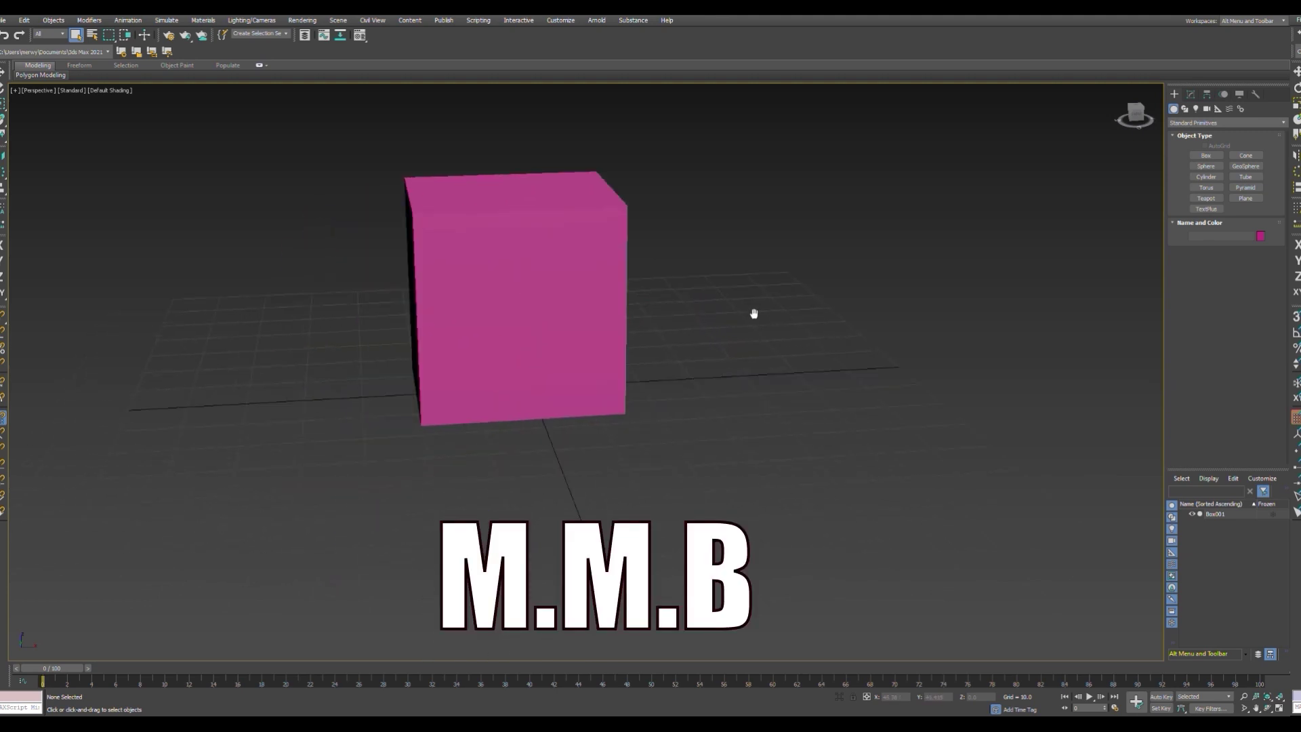
{"action": "scroll", "coordinate": [840, 387], "scroll_direction": "up", "scroll_amount": 4}
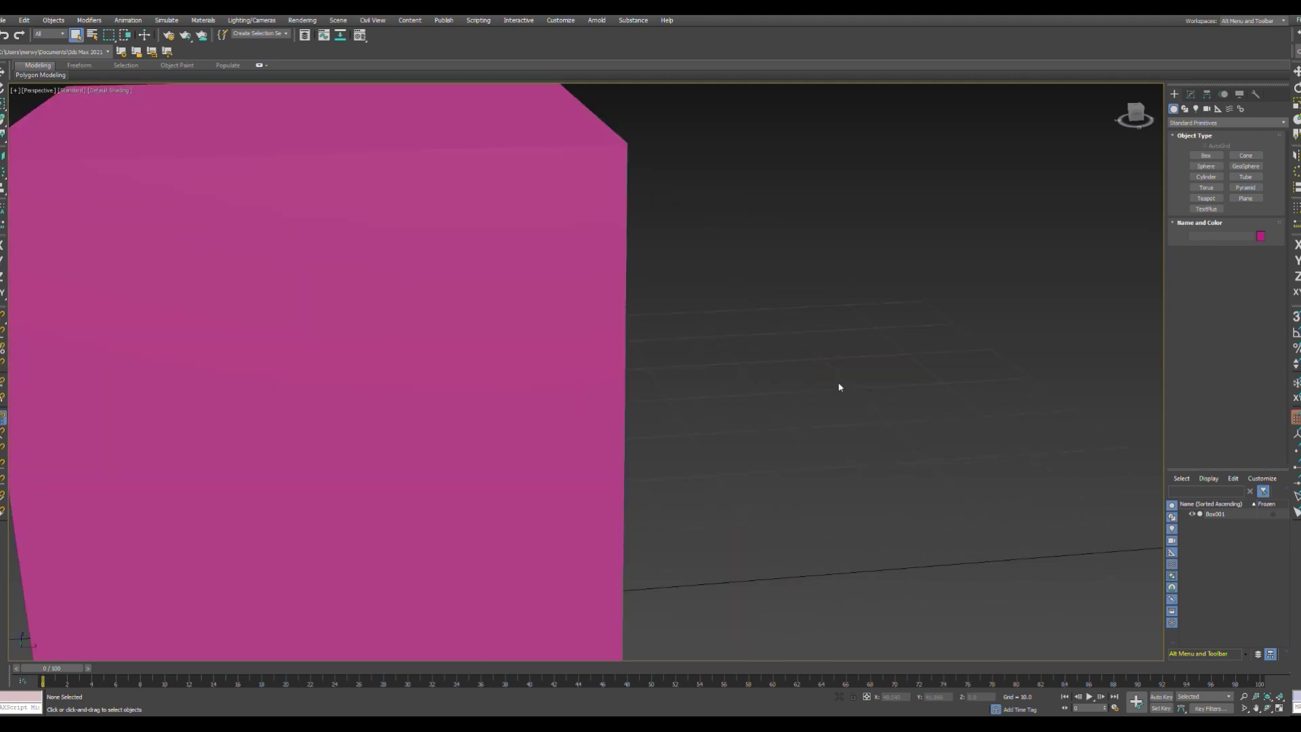
{"action": "scroll", "coordinate": [839, 387], "scroll_direction": "down", "scroll_amount": 4}
{"action": "scroll", "coordinate": [840, 388], "scroll_direction": "up", "scroll_amount": 2}
{"action": "scroll", "coordinate": [840, 387], "scroll_direction": "down", "scroll_amount": 3}
{"action": "left_click", "coordinate": [609, 387]}
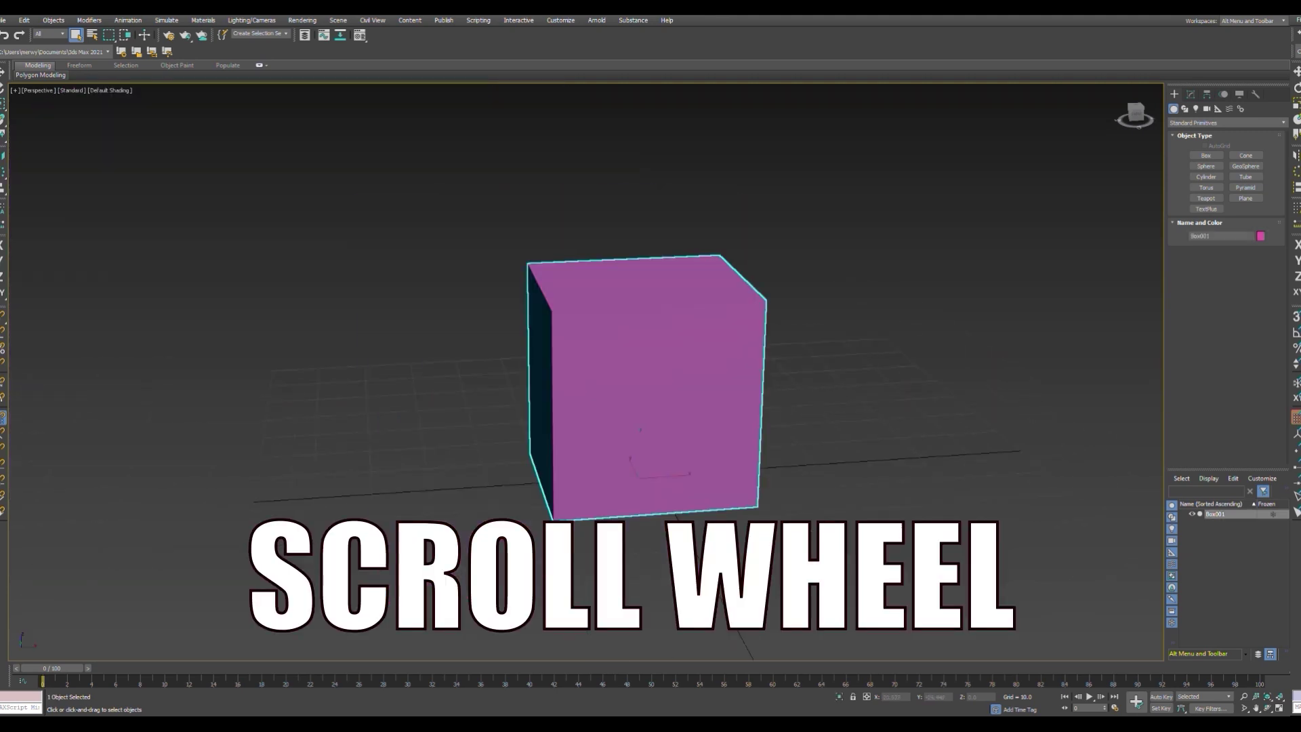
{"action": "left_click_drag", "start_coordinate": [583, 468], "coordinate": [758, 471]}
Step: Try rotating and scaling the cube, undo the scaling, then narrow Box001's width parameter
{"action": "mouse_move", "coordinate": [757, 472]}
{"action": "middle_mouse_down", "text": "alt"}
{"action": "mouse_move", "coordinate": [581, 485]}
{"action": "mouse_move", "coordinate": [808, 478]}
{"action": "middle_mouse_up", "text": "alt"}
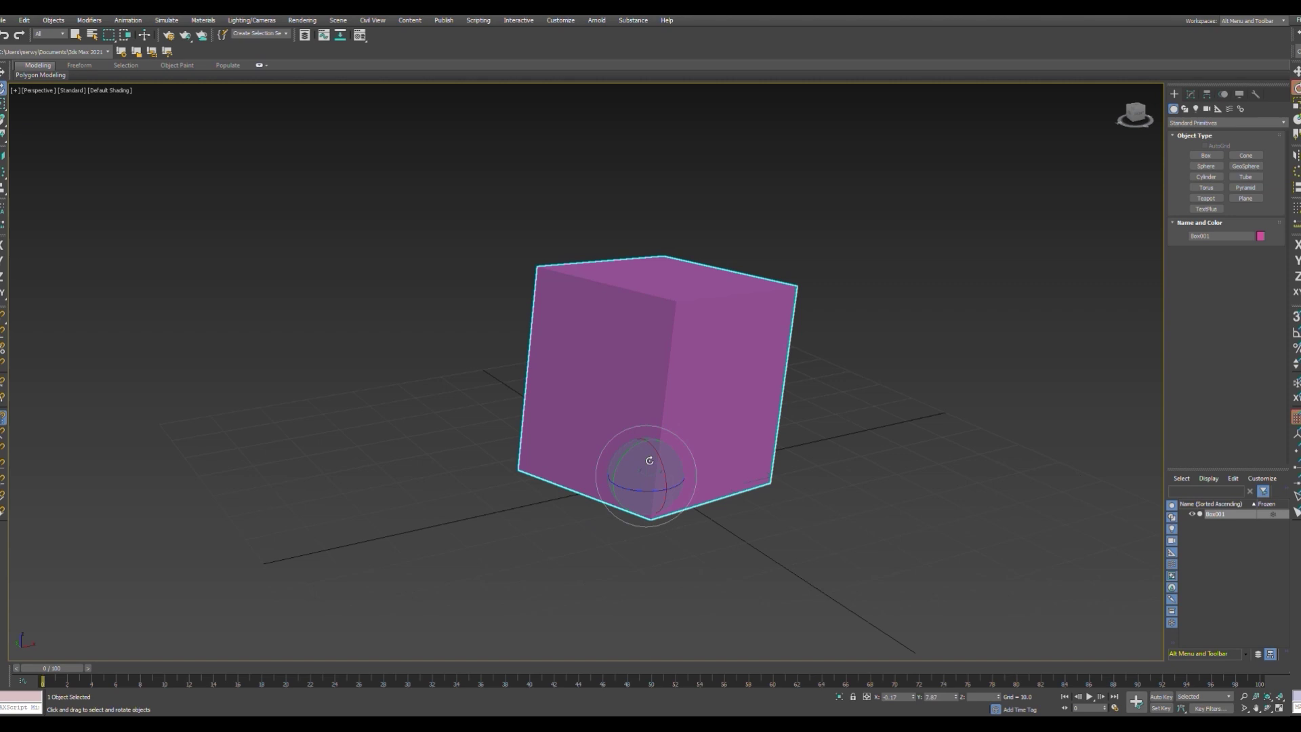
{"action": "mouse_move", "coordinate": [628, 464]}
{"action": "left_mouse_down"}
{"action": "mouse_move", "coordinate": [657, 501]}
{"action": "mouse_move", "coordinate": [709, 429]}
{"action": "left_mouse_up"}
{"action": "mouse_move", "coordinate": [646, 478]}
{"action": "left_mouse_down"}
{"action": "mouse_move", "coordinate": [658, 495]}
{"action": "mouse_move", "coordinate": [793, 479]}
{"action": "left_mouse_up"}
{"action": "key", "text": "ctrl+z"}
{"action": "left_click", "coordinate": [1190, 94]}
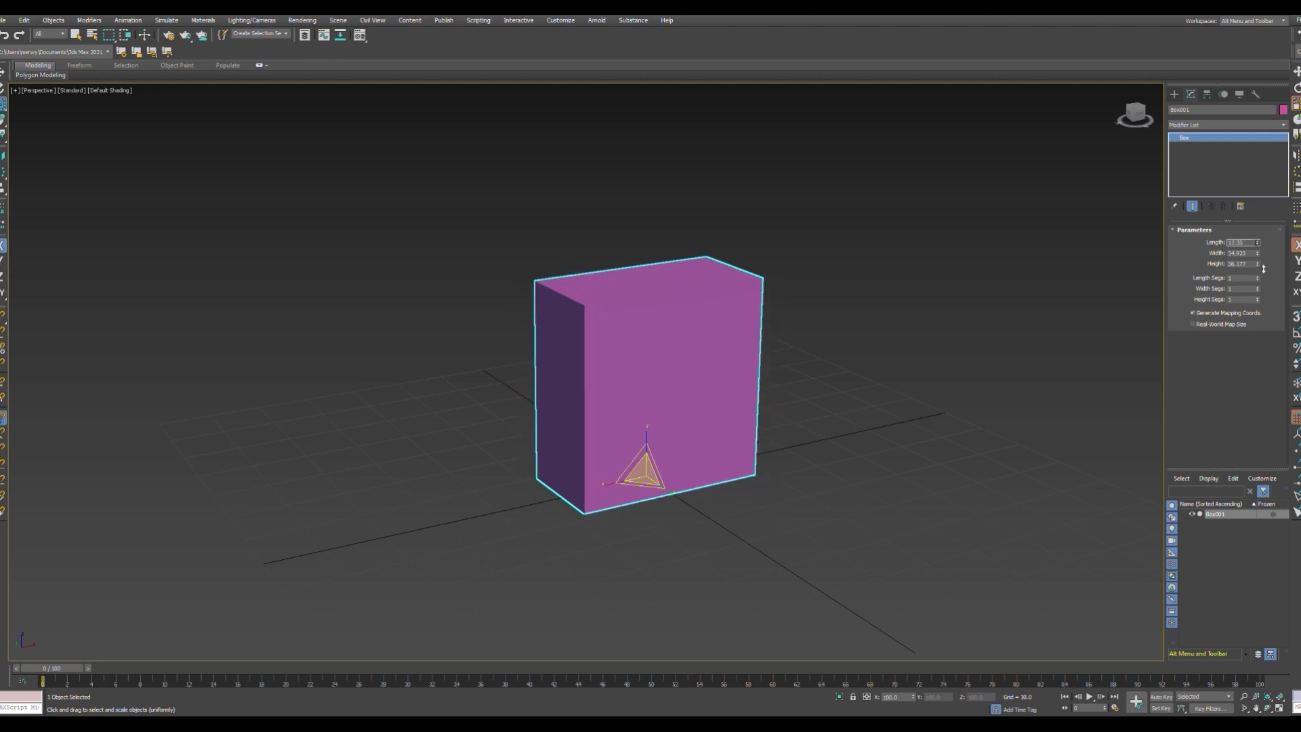
{"action": "left_click_drag", "start_coordinate": [1258, 253], "coordinate": [1260, 277]}
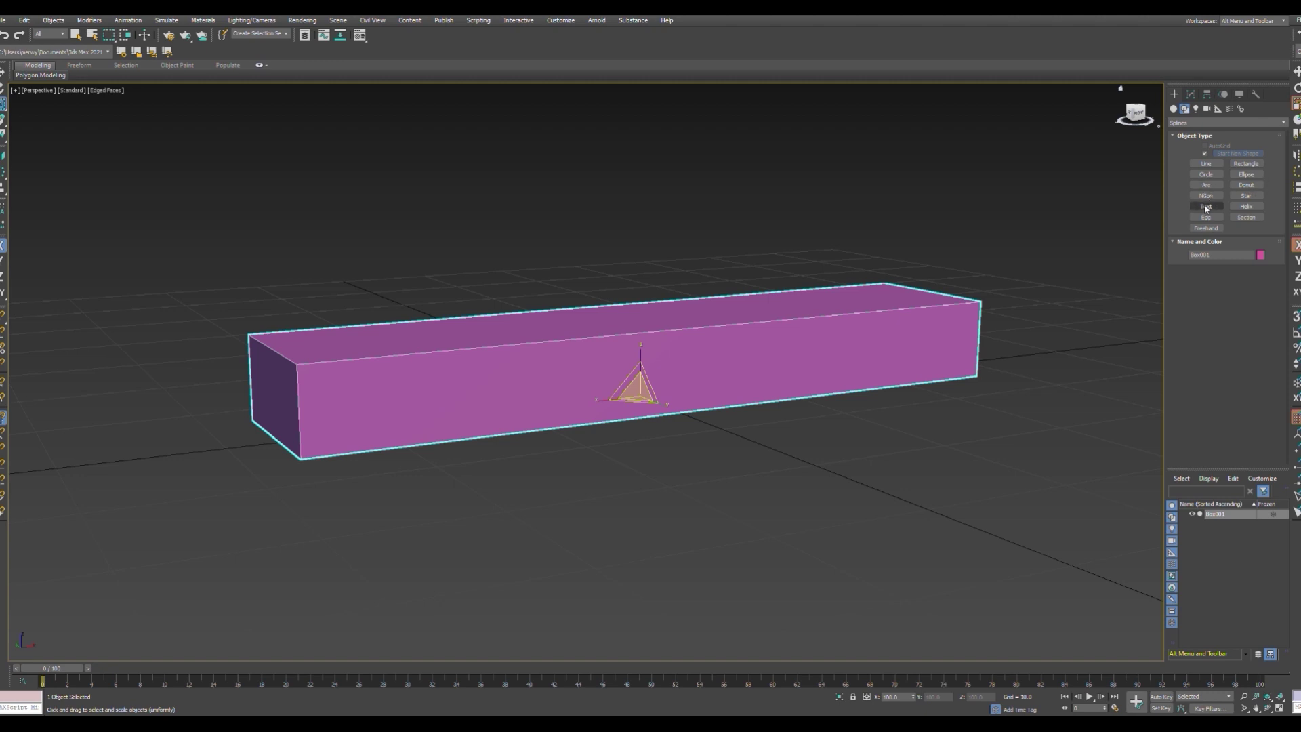
Step: Place a 'Noobs RULE' text shape in the Front view and shrink its Size to 24
{"action": "left_click", "coordinate": [1207, 206]}
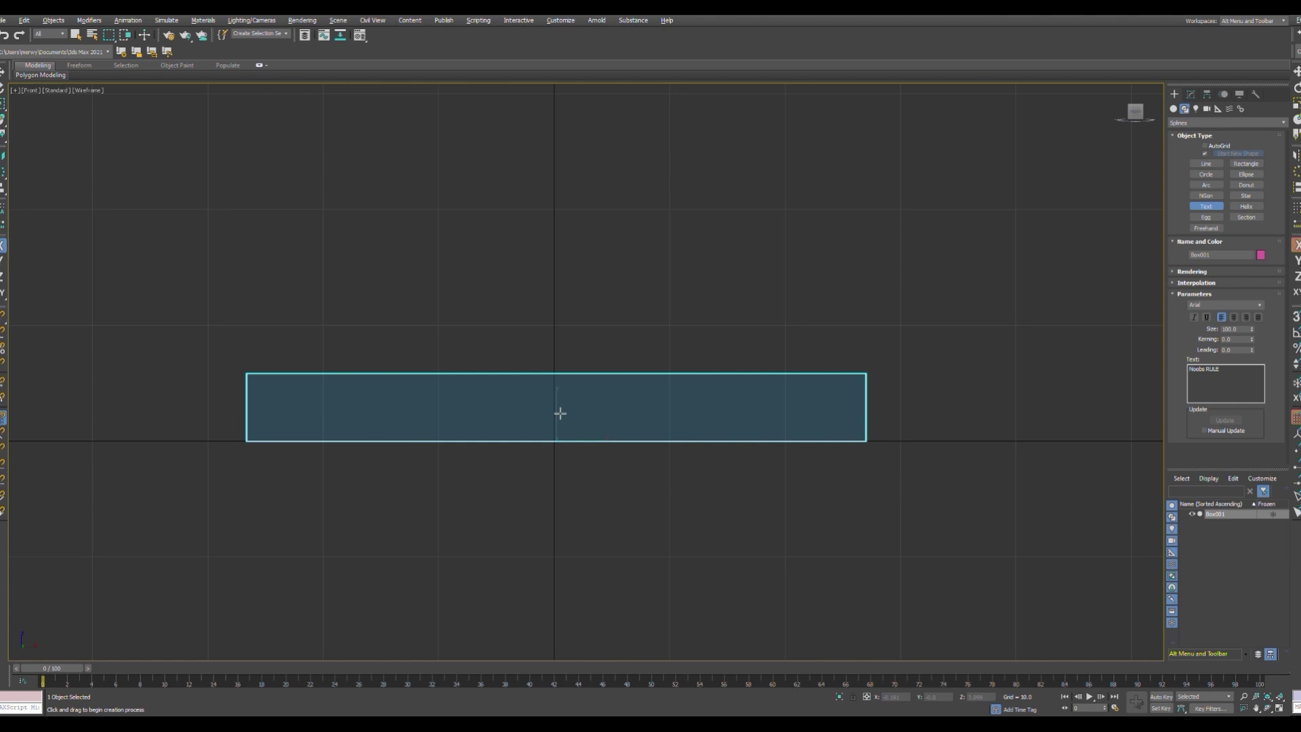
{"action": "left_click", "coordinate": [561, 414]}
{"action": "scroll", "coordinate": [605, 457], "scroll_direction": "up", "scroll_amount": 3}
{"action": "scroll", "coordinate": [609, 464], "scroll_direction": "down", "scroll_amount": 2}
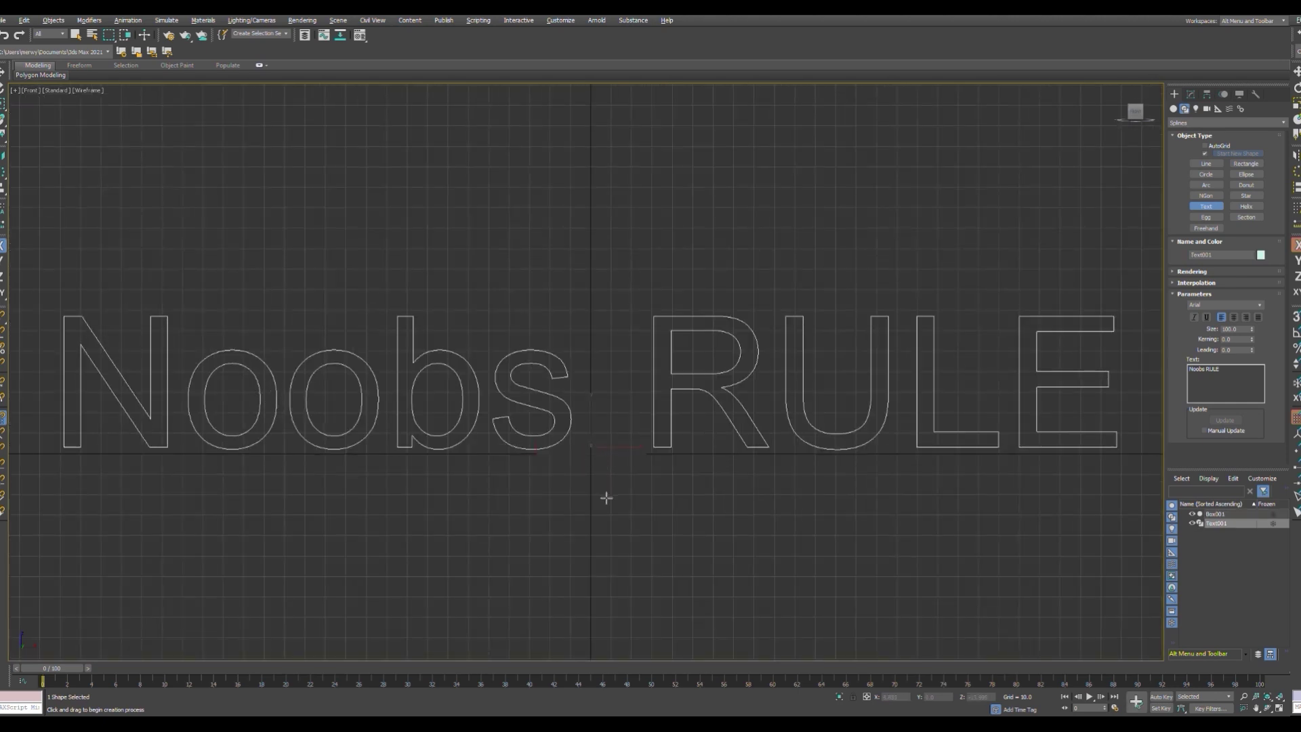
{"action": "key", "text": "r"}
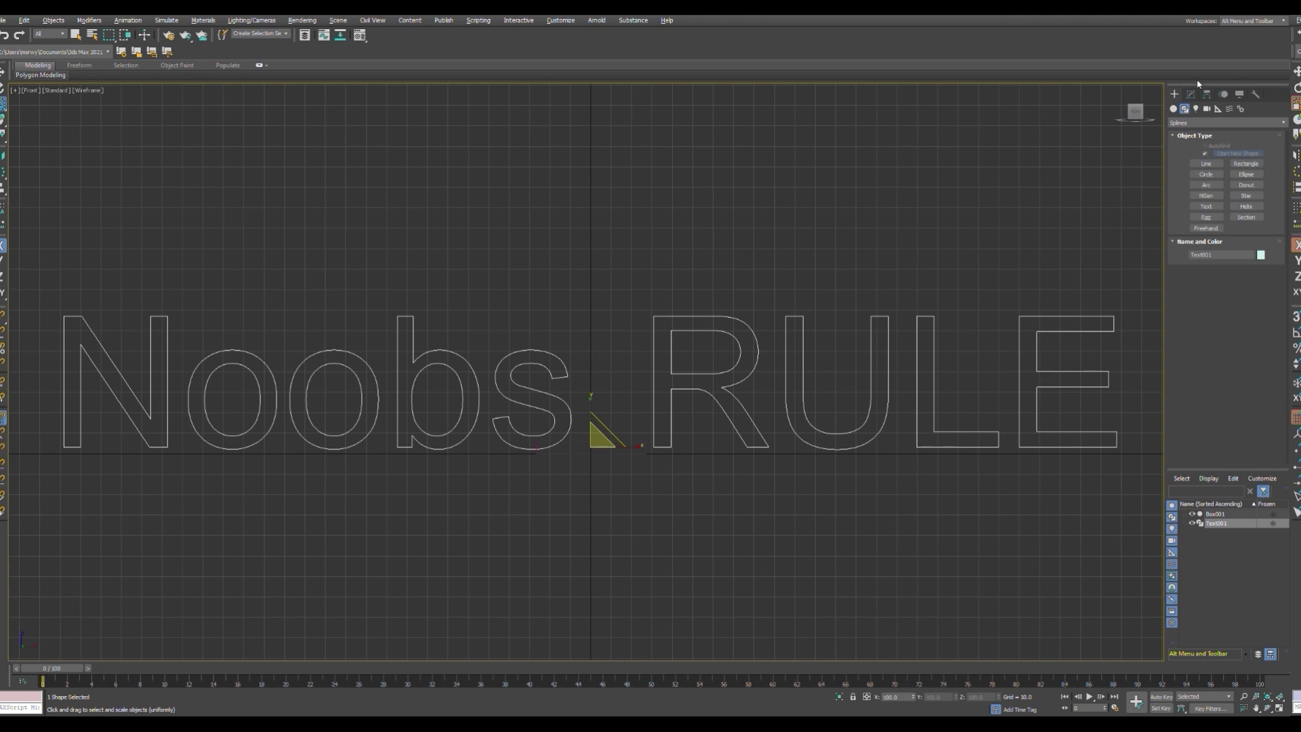
{"action": "left_click", "coordinate": [1191, 95]}
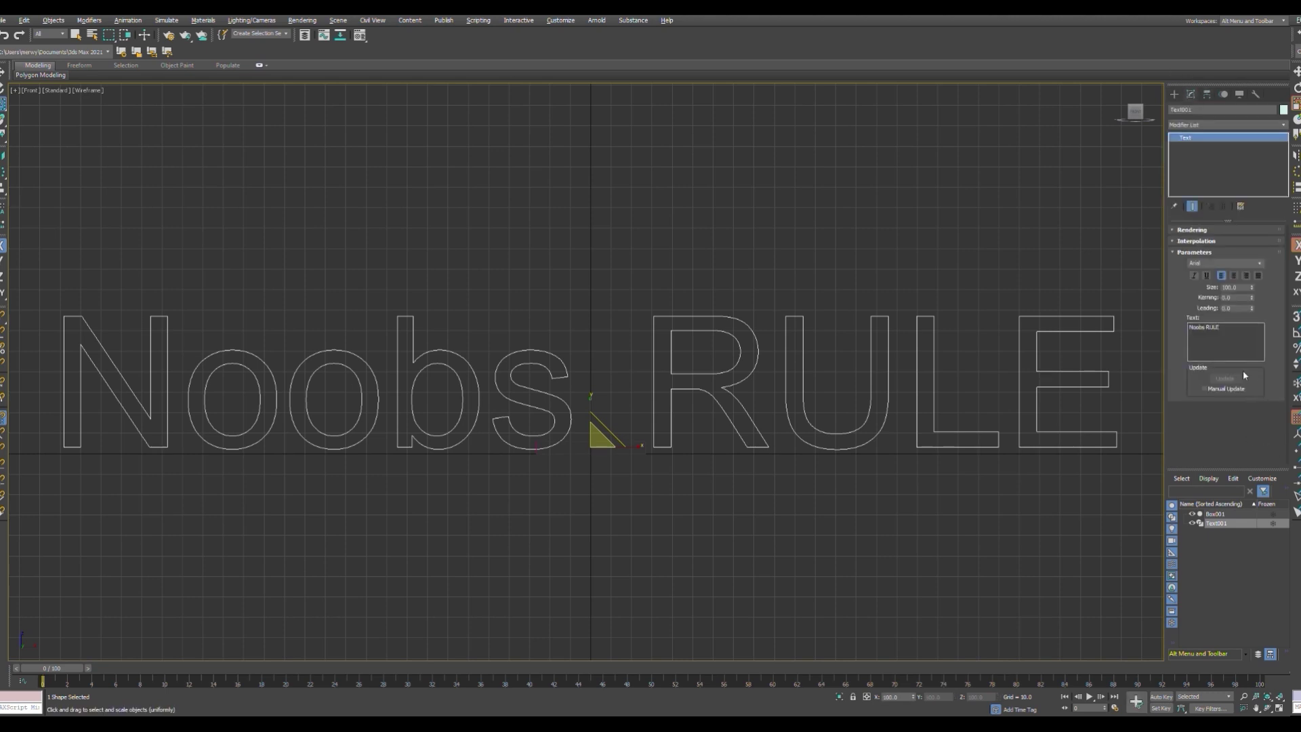
{"action": "left_click_drag", "start_coordinate": [1253, 287], "coordinate": [1259, 330]}
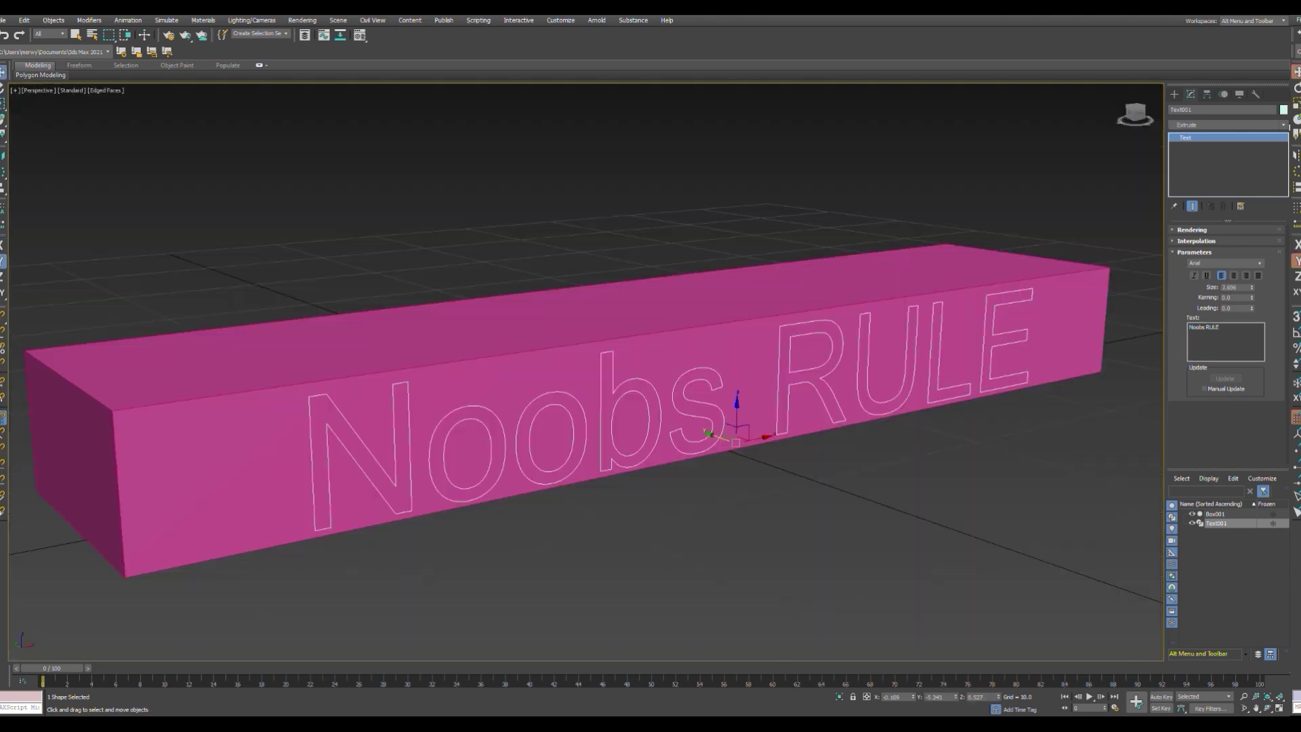
Step: Extrude the 'Noobs RULE' text, deepen its Amount, and push it against the box's front face
{"action": "key", "text": "Return"}
{"action": "mouse_move", "coordinate": [974, 251]}
{"action": "middle_mouse_down", "text": "alt"}
{"action": "mouse_move", "coordinate": [279, 153]}
{"action": "mouse_move", "coordinate": [772, 435]}
{"action": "middle_mouse_up", "text": "alt"}
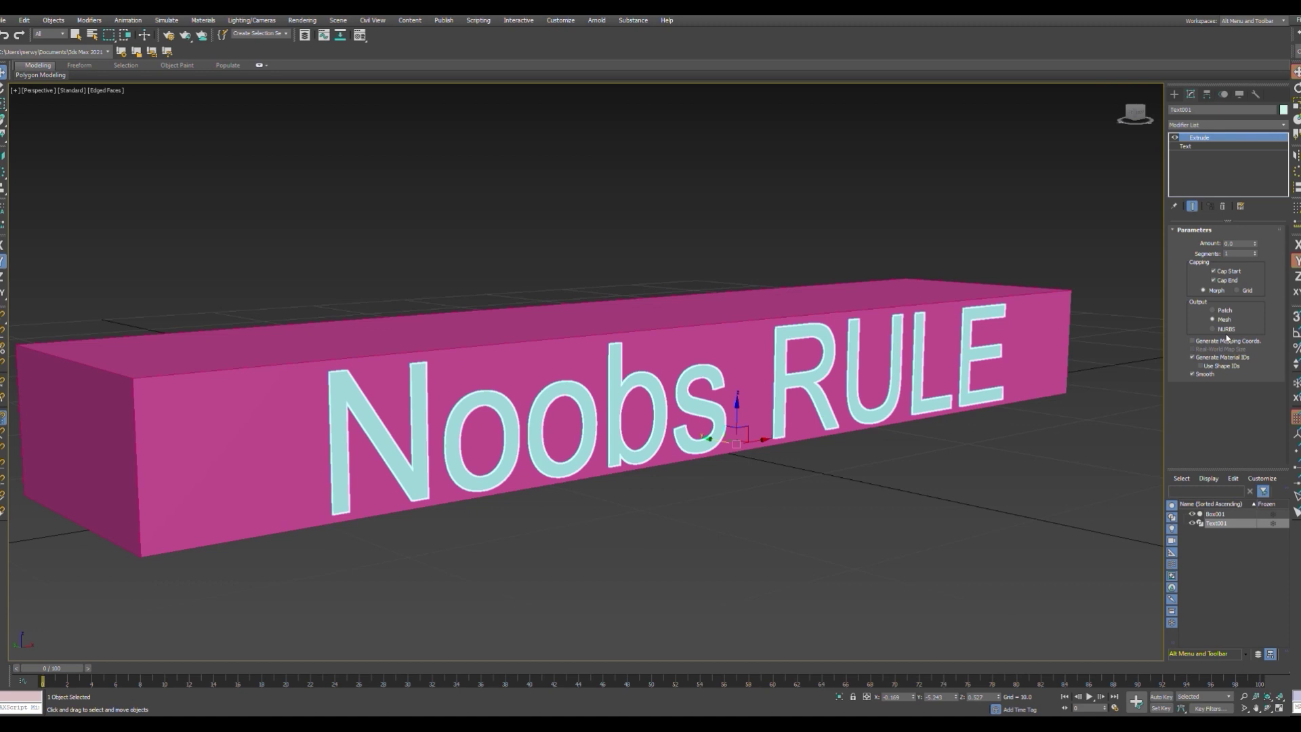
{"action": "left_click_drag", "start_coordinate": [1256, 245], "coordinate": [1257, 229]}
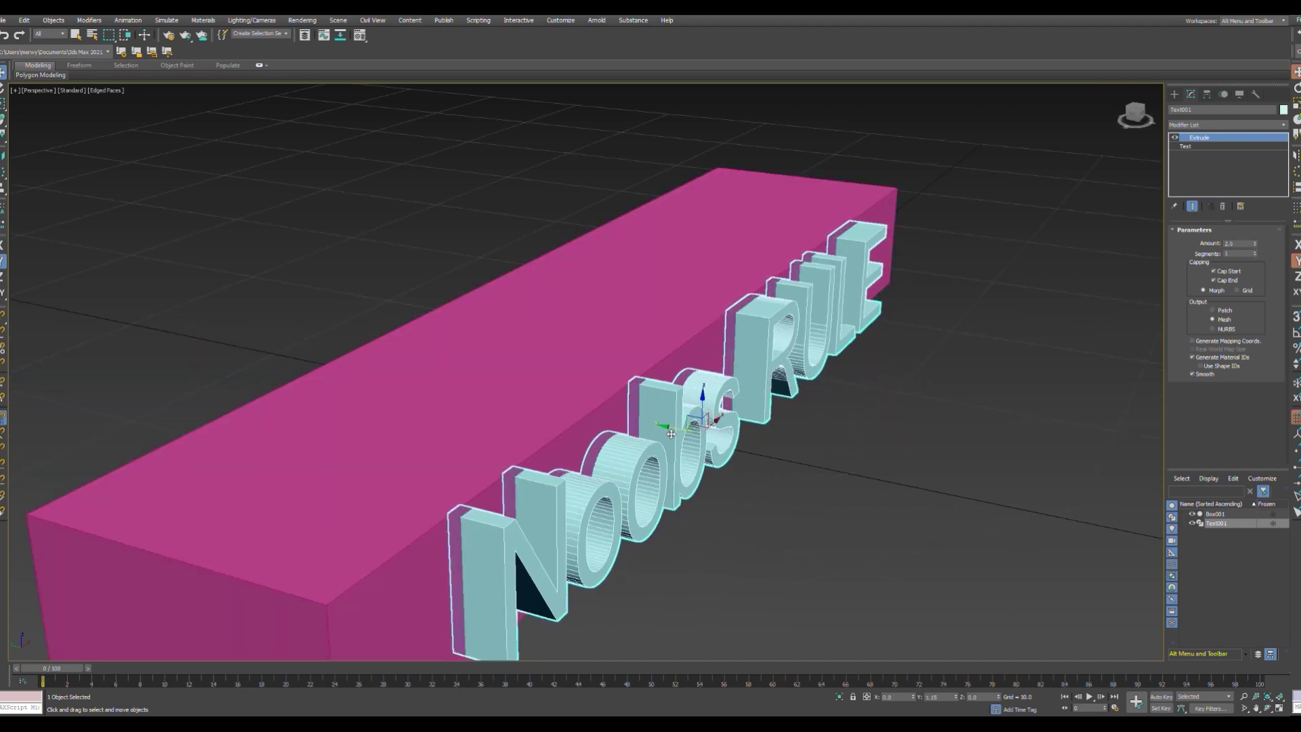
{"action": "left_click_drag", "start_coordinate": [671, 431], "coordinate": [663, 434]}
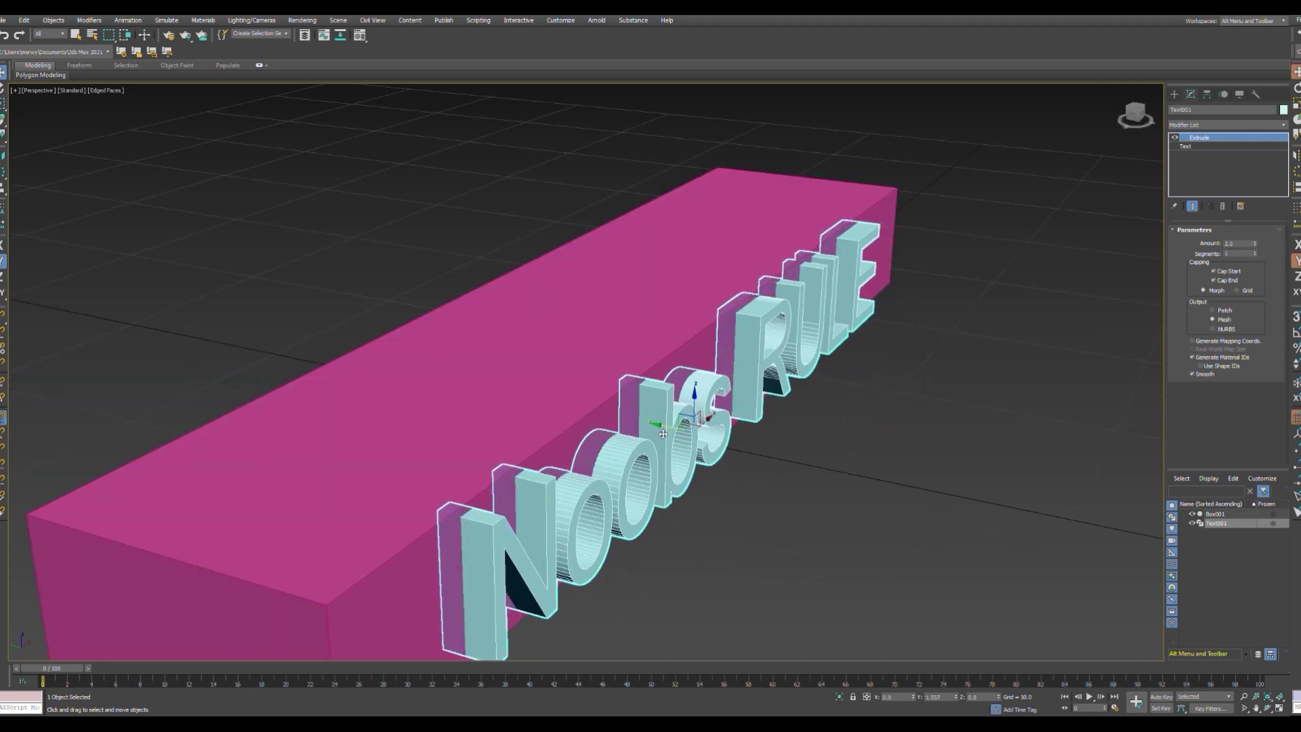
{"action": "middle_click_drag", "start_coordinate": [654, 440], "coordinate": [712, 488], "text": "alt"}
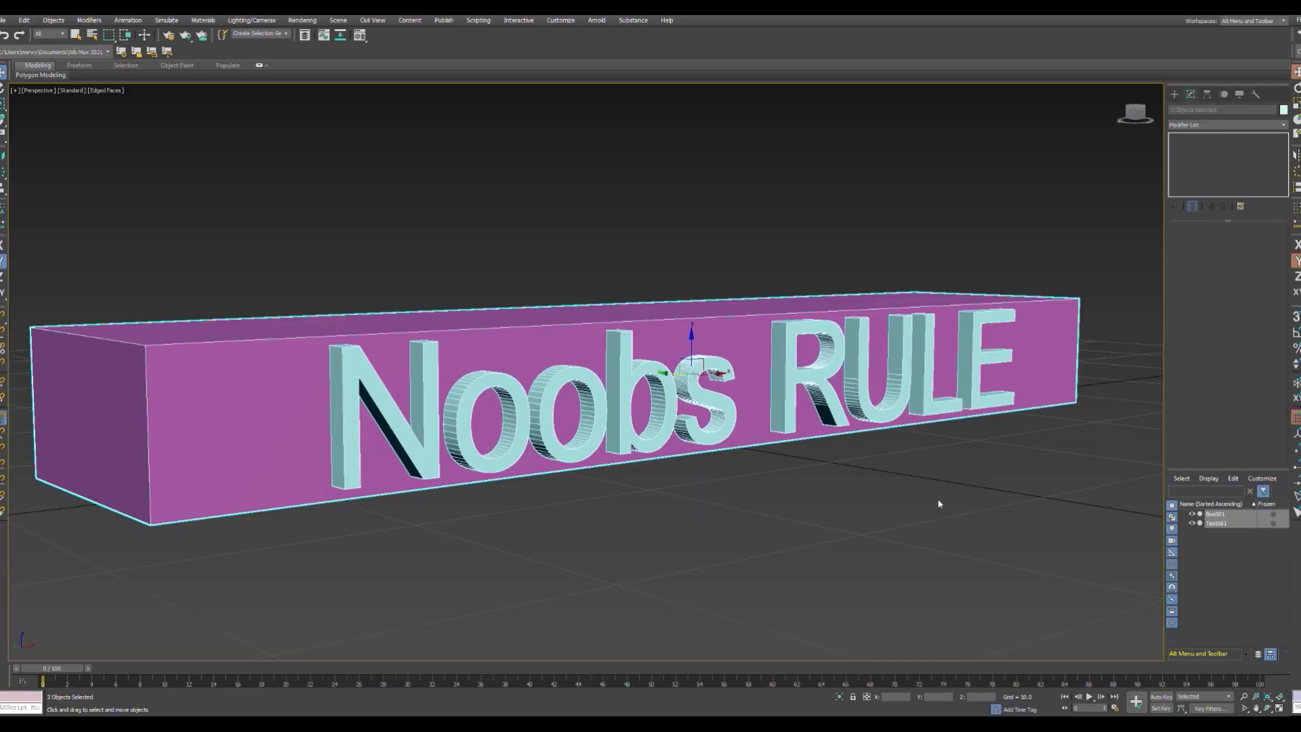
Step: Attach the 'Noobs RULE' text to the Editable Poly box, then clear the selection
{"action": "left_click", "coordinate": [940, 503]}
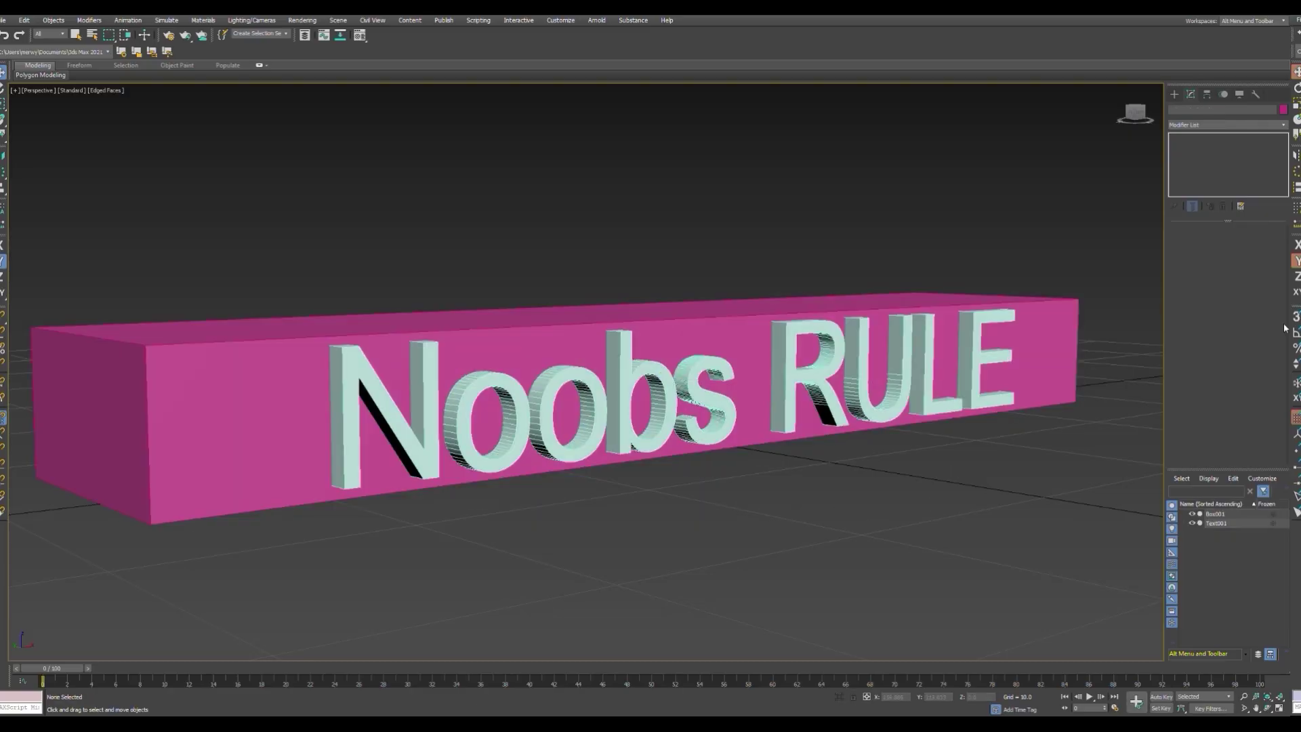
{"action": "left_click", "coordinate": [717, 329]}
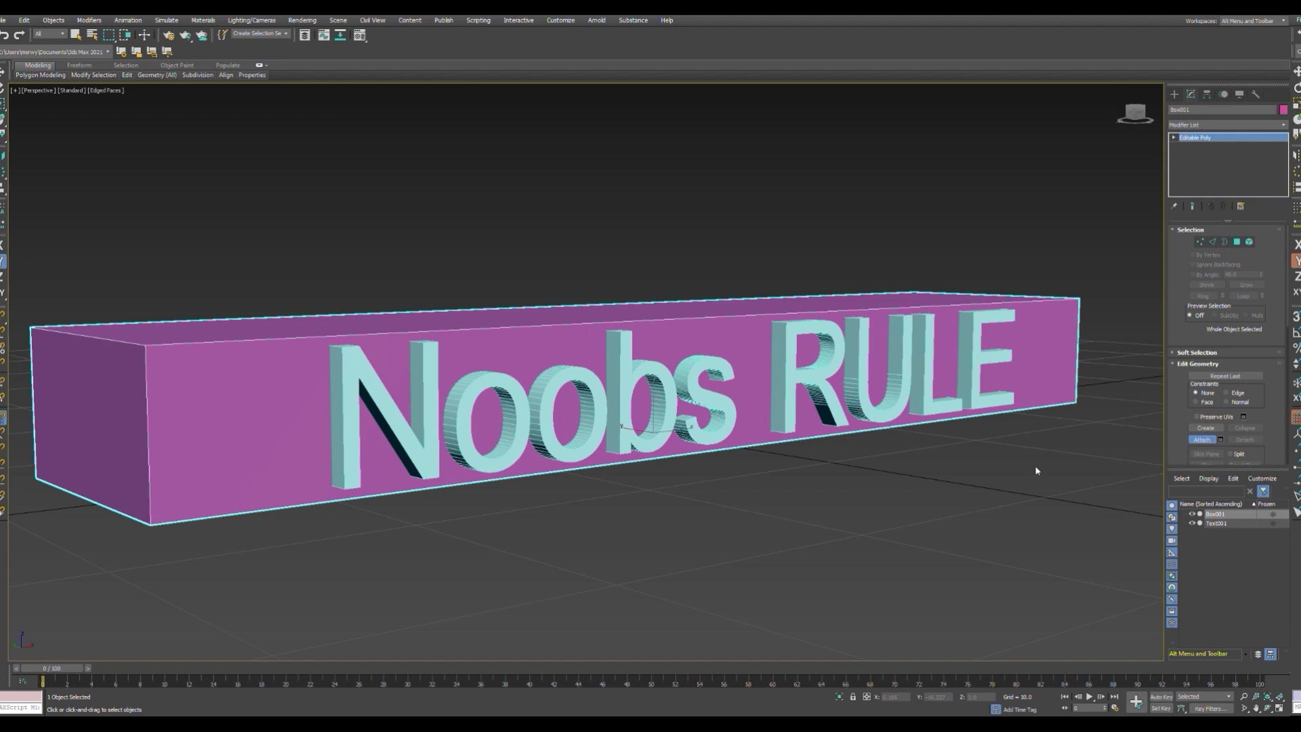
{"action": "left_click", "coordinate": [647, 378]}
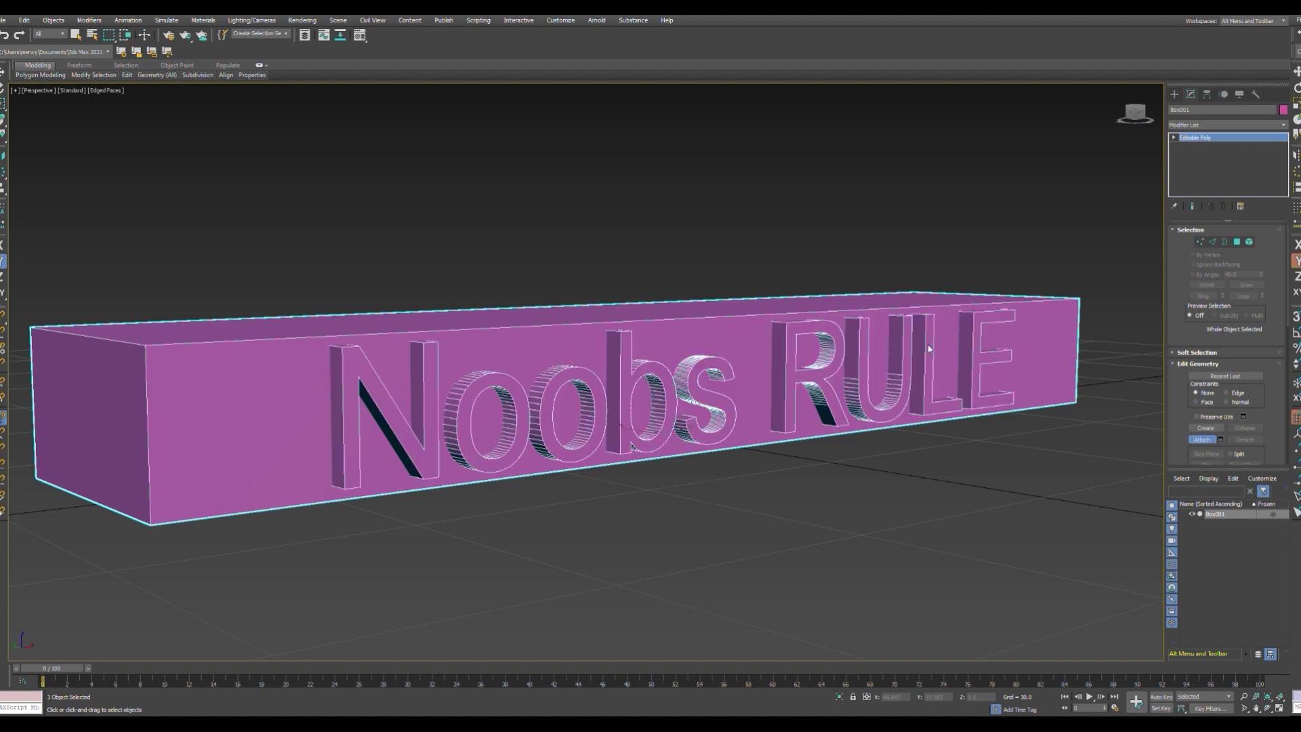
{"action": "left_click", "coordinate": [772, 244]}
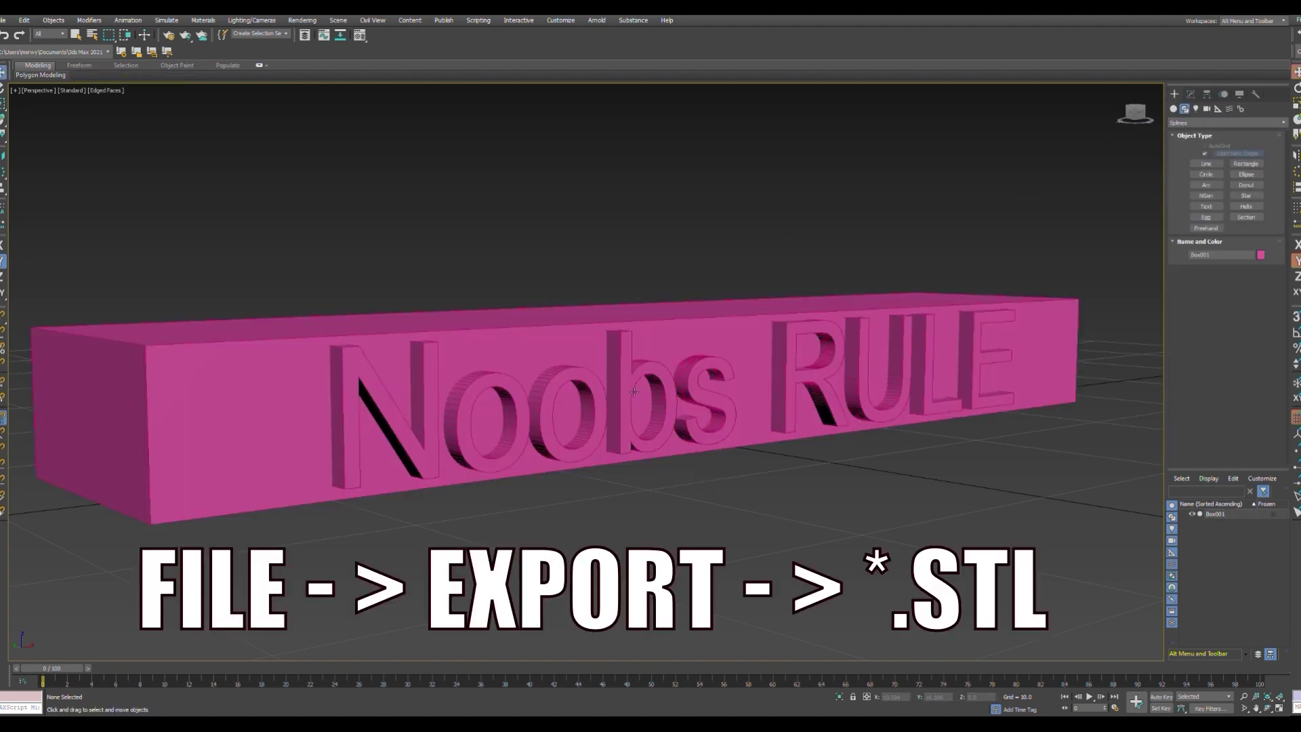
{"action": "middle_click_drag", "start_coordinate": [502, 486], "coordinate": [577, 474], "text": "alt"}
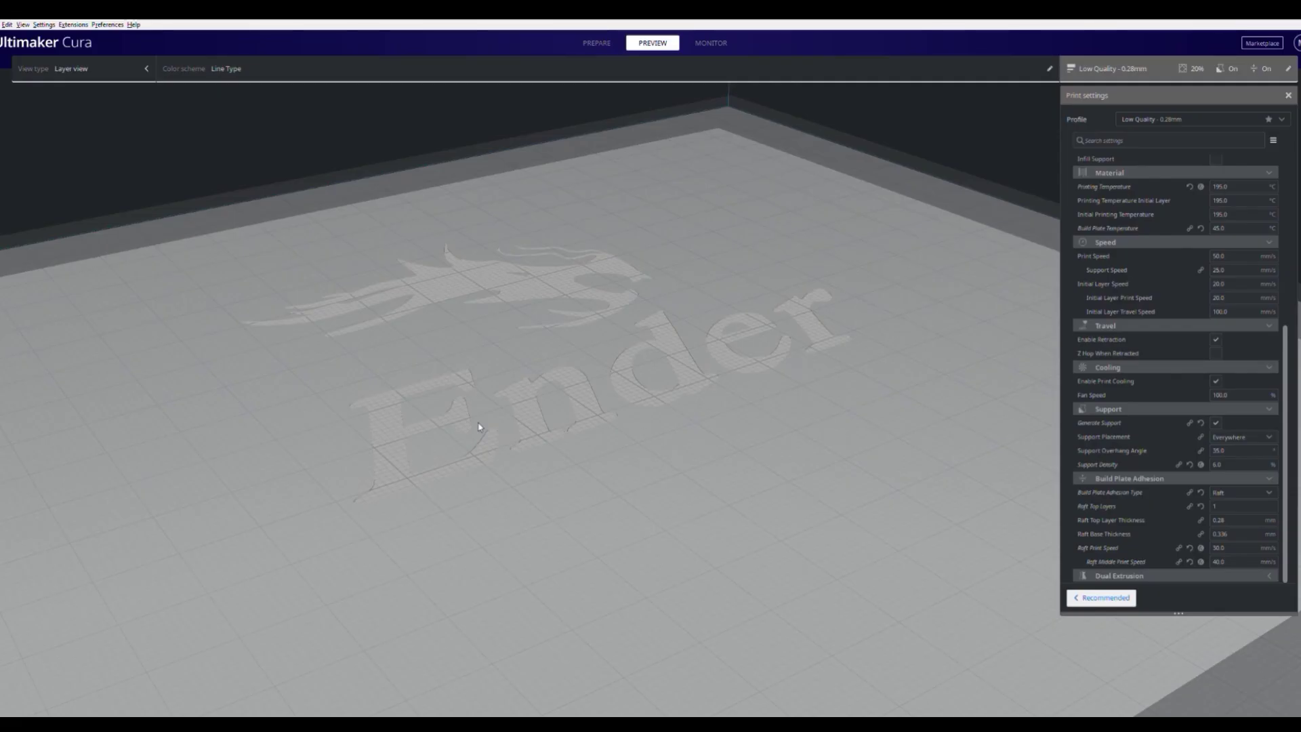
{"action": "scroll", "coordinate": [476, 442], "scroll_direction": "down", "scroll_amount": 5}
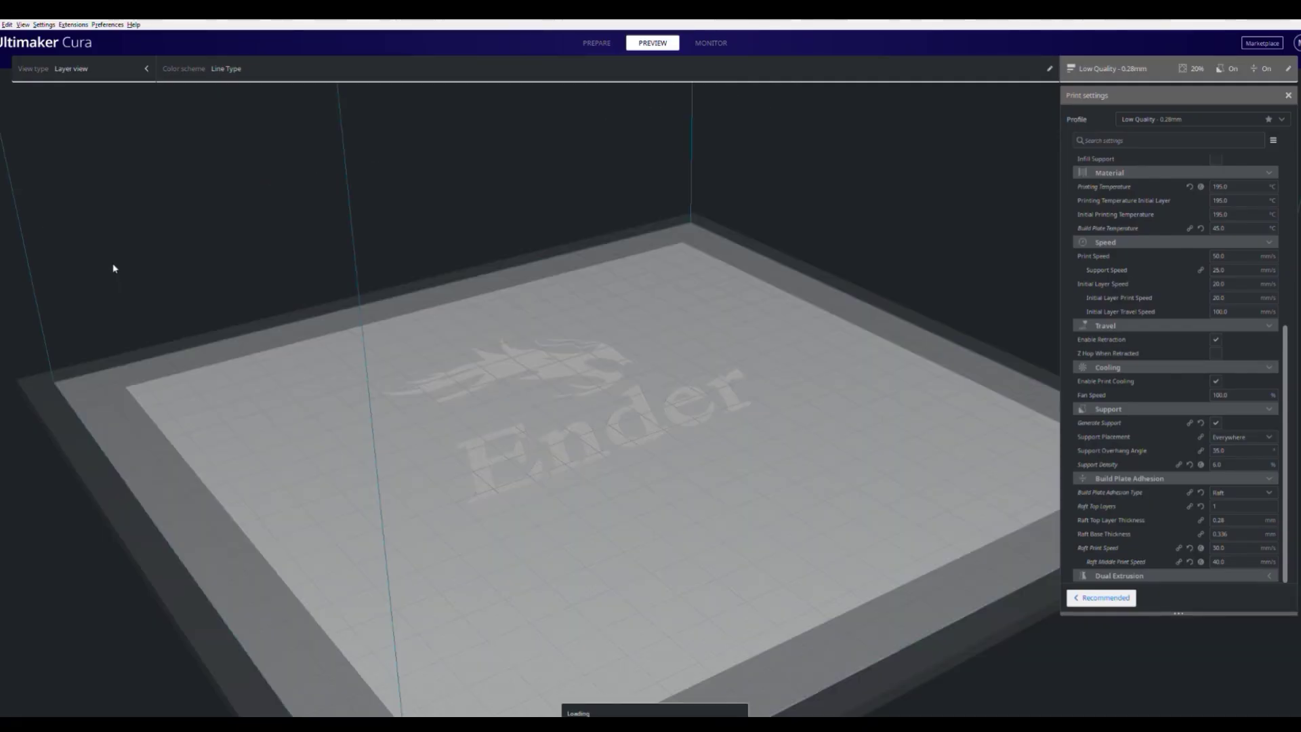
{"action": "scroll", "coordinate": [759, 472], "scroll_direction": "down", "scroll_amount": 2}
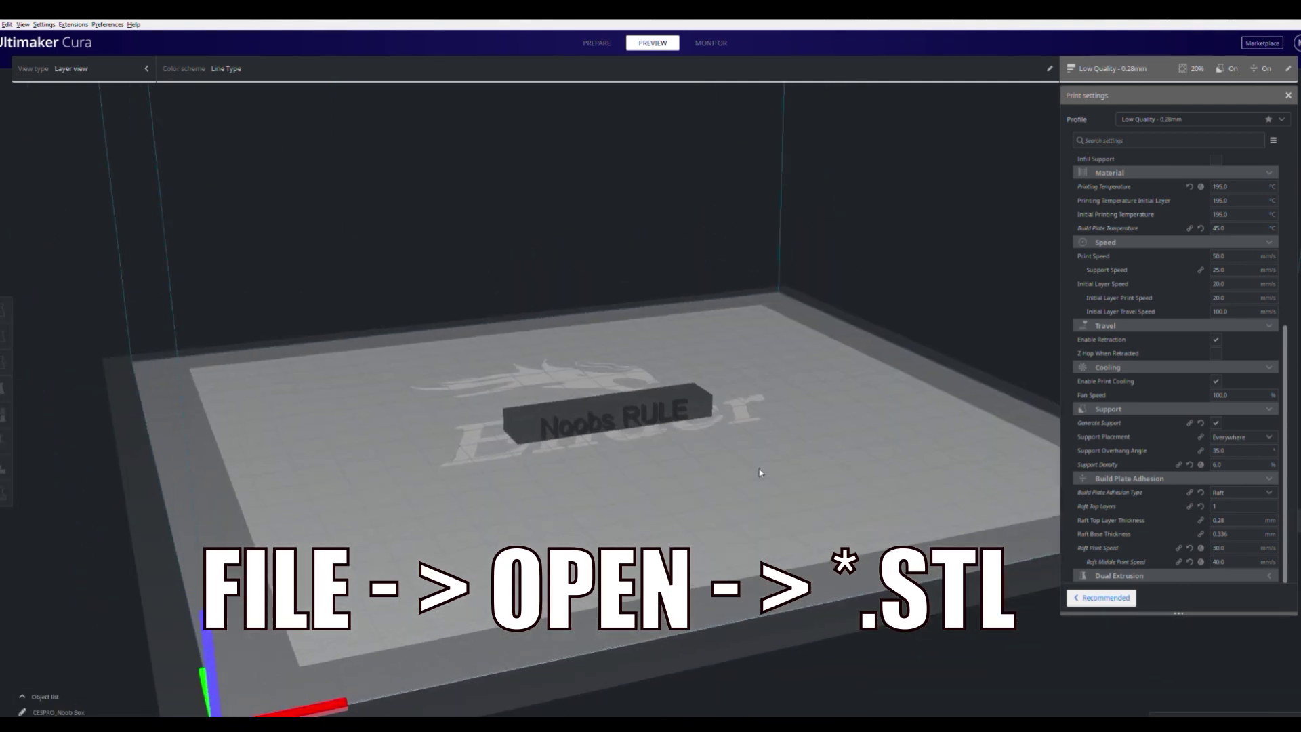
{"action": "scroll", "coordinate": [759, 472], "scroll_direction": "up", "scroll_amount": 3}
{"action": "scroll", "coordinate": [651, 478], "scroll_direction": "up", "scroll_amount": 3}
{"action": "scroll", "coordinate": [620, 474], "scroll_direction": "up", "scroll_amount": 2}
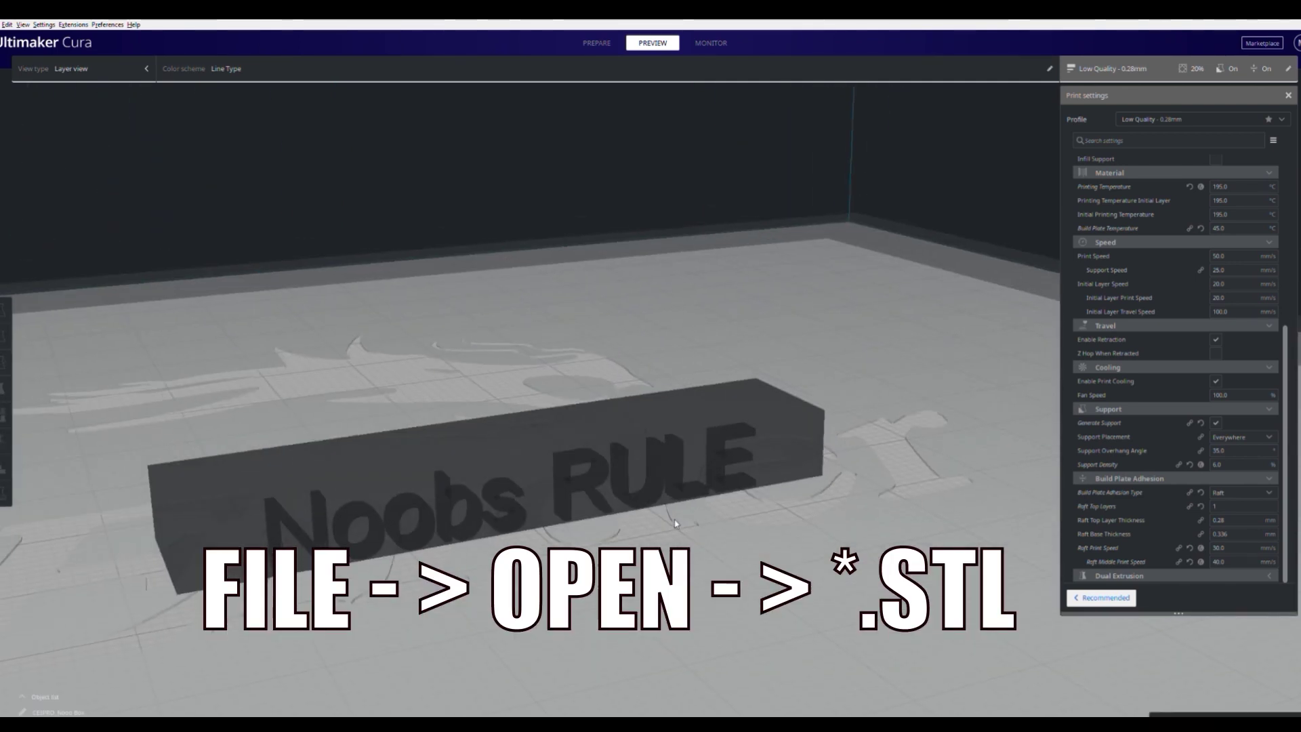
Step: Select the Noobs RULE model in Cura's Prepare view and orbit to inspect it from the side
{"action": "left_click", "coordinate": [610, 473]}
{"action": "left_click", "coordinate": [598, 42]}
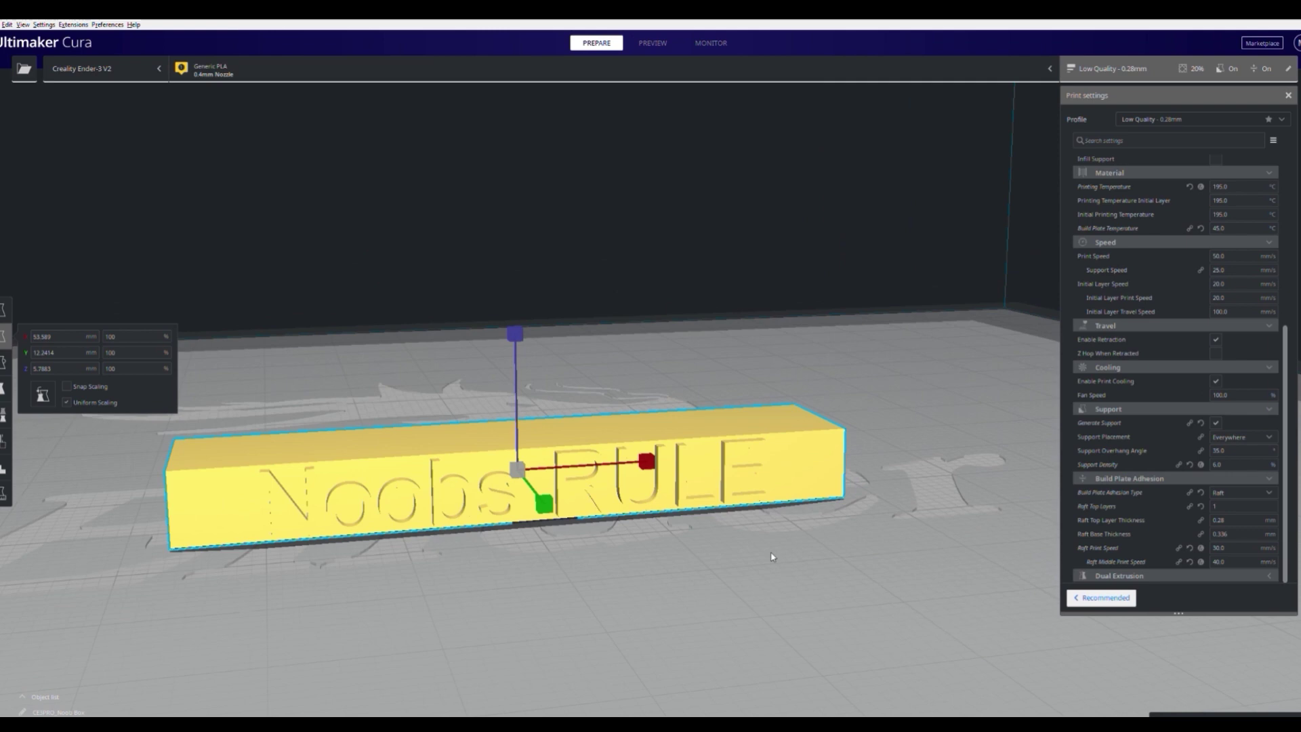
{"action": "mouse_move", "coordinate": [711, 407]}
{"action": "right_mouse_down"}
{"action": "mouse_move", "coordinate": [905, 529]}
{"action": "mouse_move", "coordinate": [869, 590]}
{"action": "right_mouse_up"}
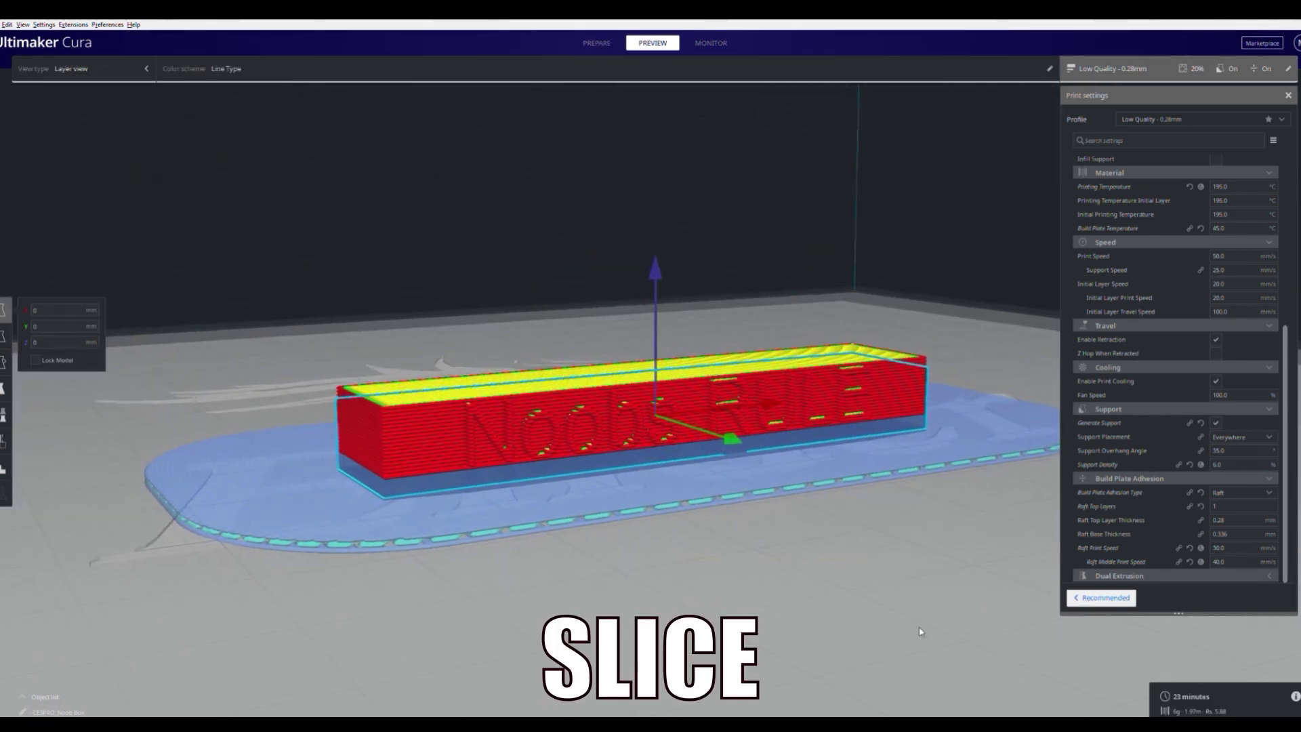
{"action": "right_click_drag", "start_coordinate": [905, 482], "coordinate": [878, 475]}
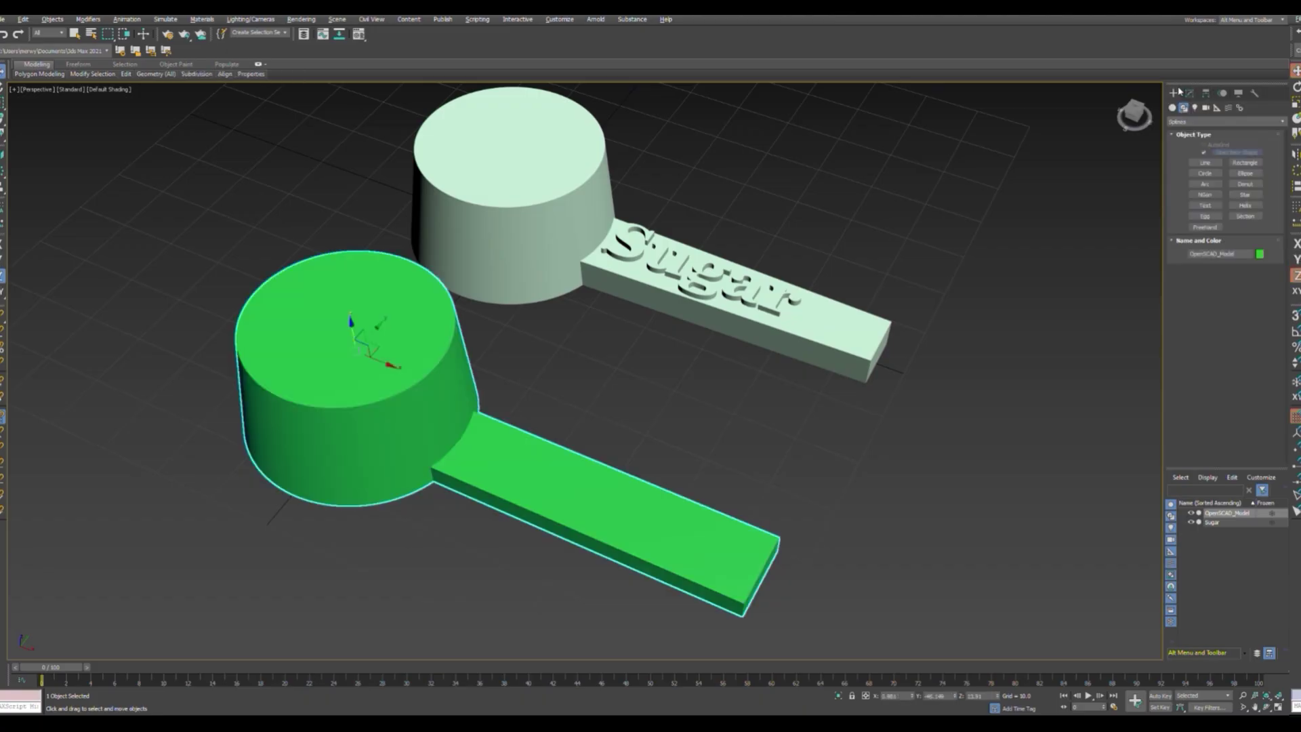
Step: Orbit the Perspective view around the green scoop and the Sugar-lettered scoop
{"action": "middle_click_drag", "start_coordinate": [539, 461], "coordinate": [585, 470], "text": "alt"}
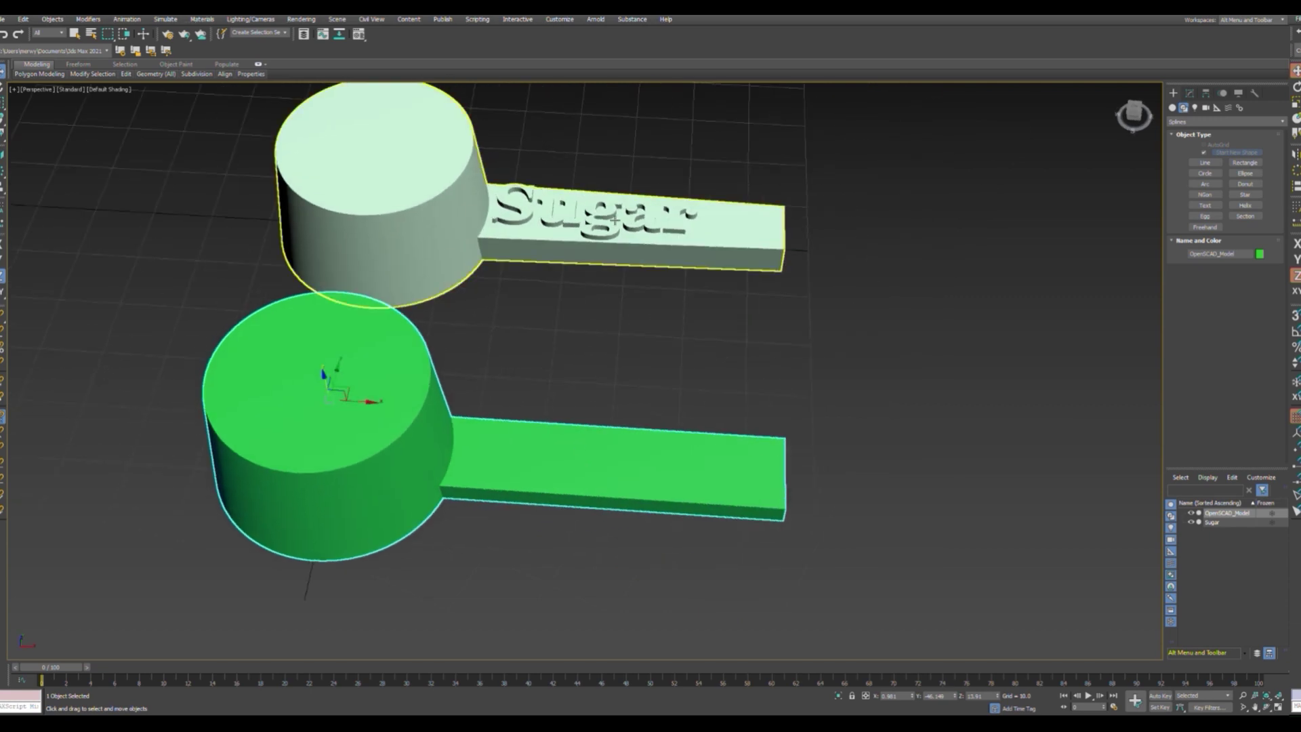